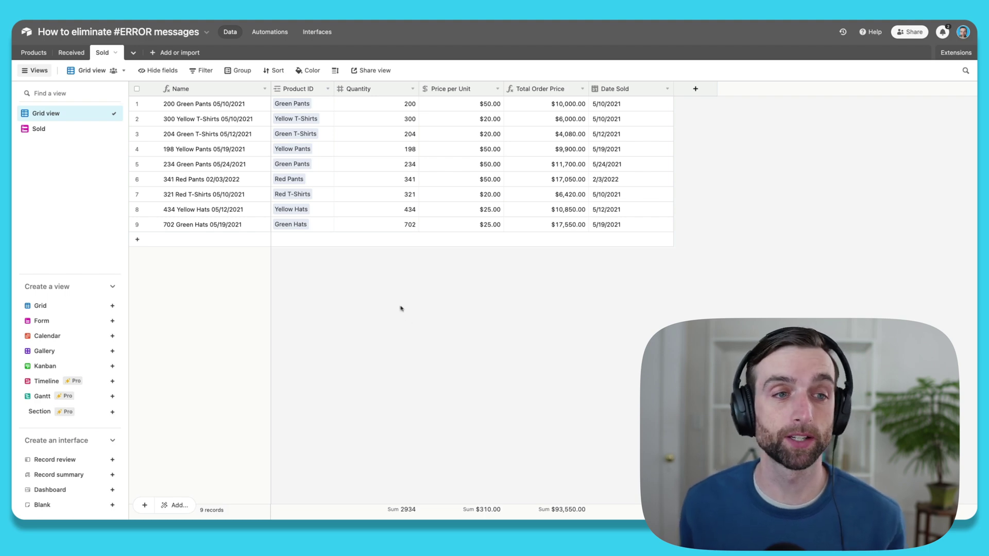
Step: Browse the Products and Received tables, then view the Sold Name field's formula and close it unchanged
{"action": "left_click", "coordinate": [33, 52]}
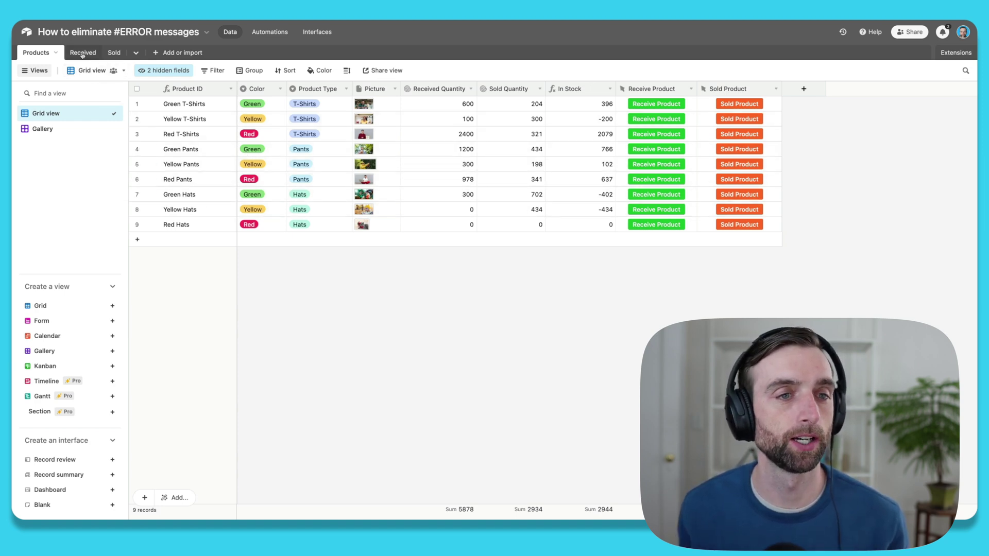
{"action": "left_click", "coordinate": [82, 53]}
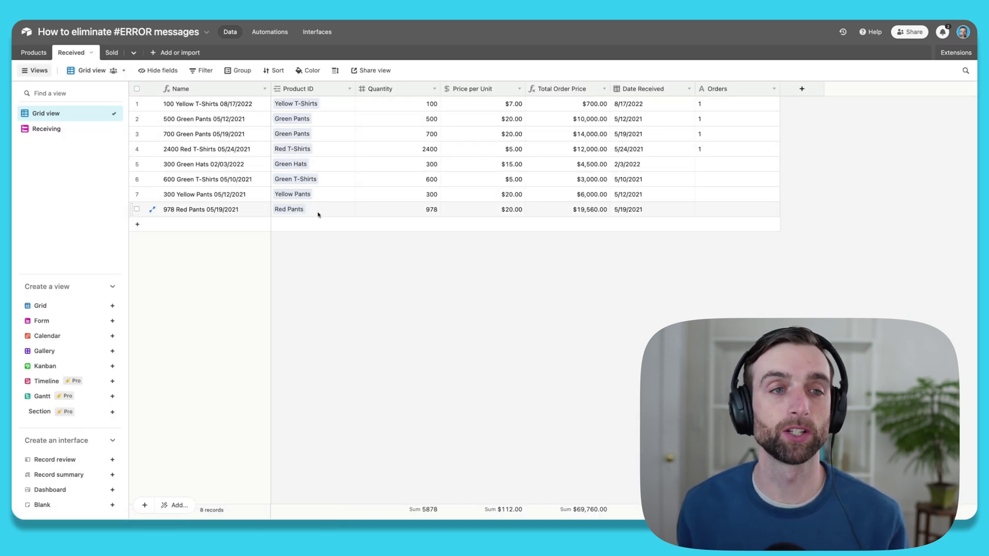
{"action": "left_click", "coordinate": [102, 52]}
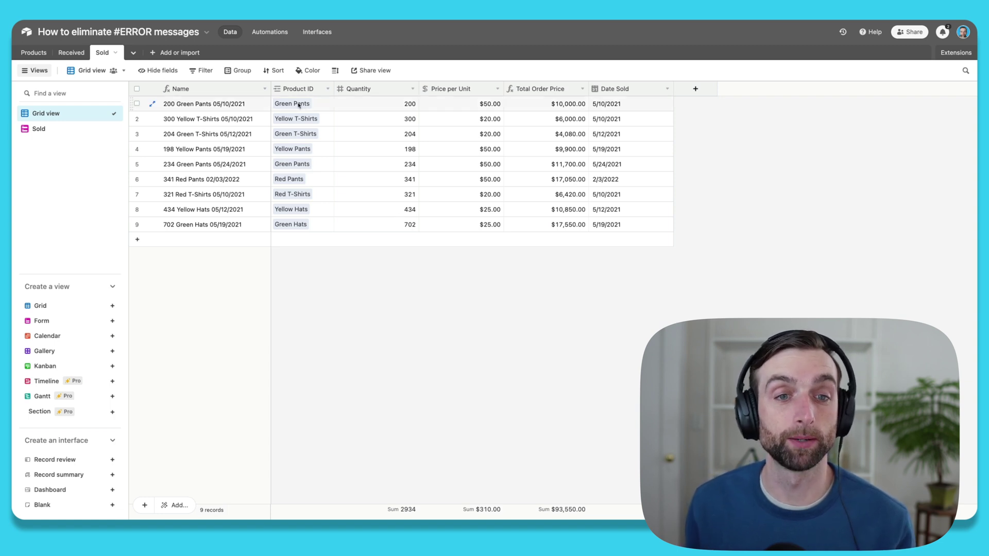
{"action": "double_click", "coordinate": [204, 91]}
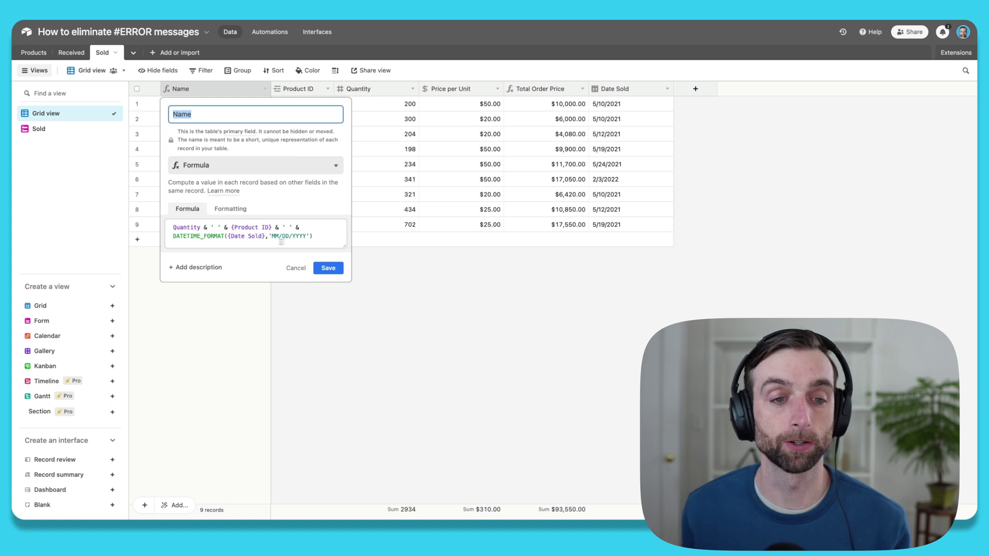
{"action": "left_click", "coordinate": [296, 267]}
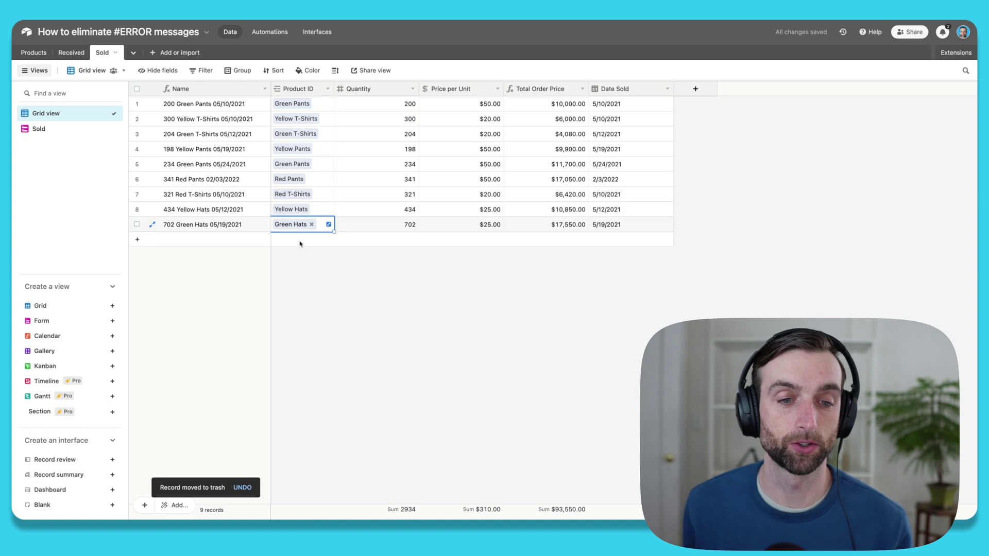
Step: Add a blank tenth Sold record, recheck the Name formula, and select row 10's Date Sold cell
{"action": "left_click", "coordinate": [300, 241]}
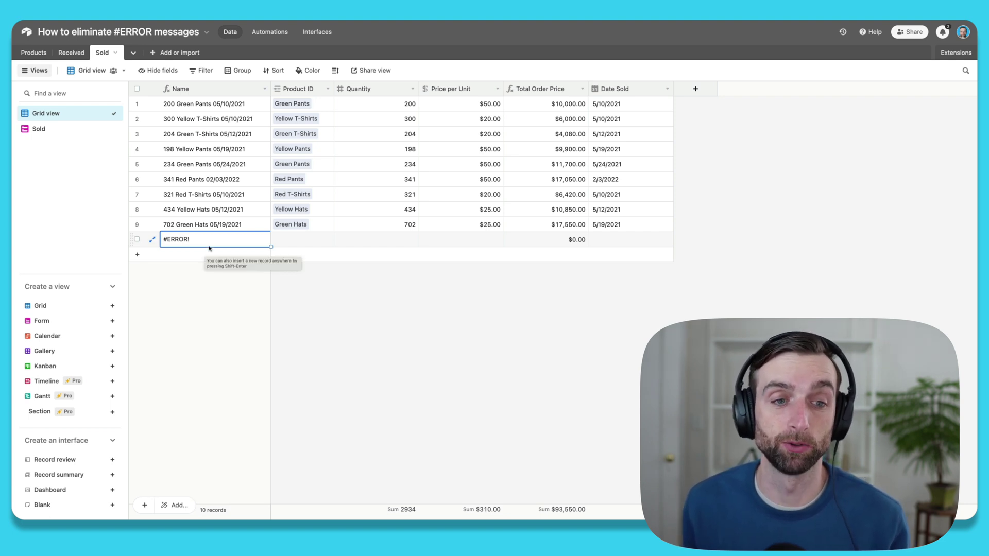
{"action": "left_click", "coordinate": [200, 91]}
{"action": "double_click", "coordinate": [200, 92]}
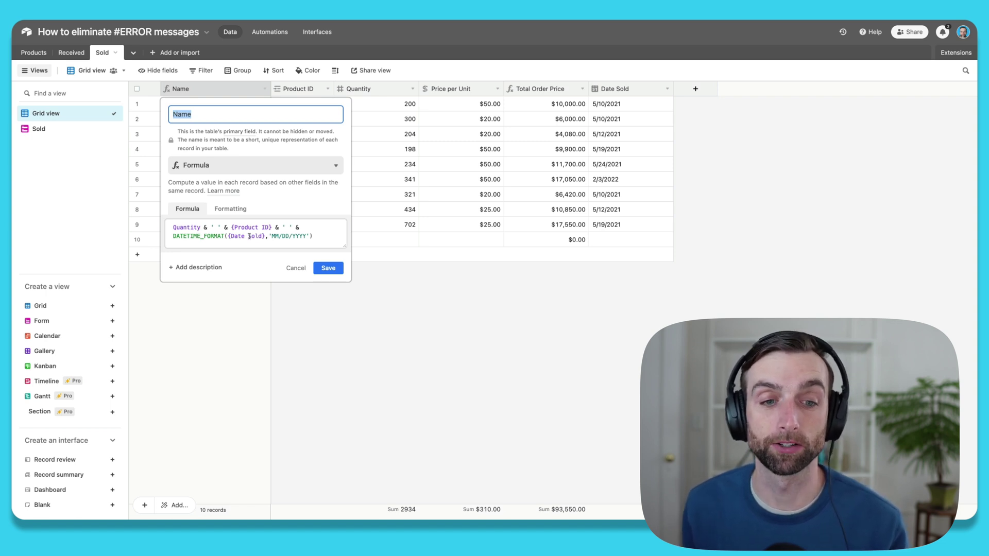
{"action": "left_click", "coordinate": [297, 269]}
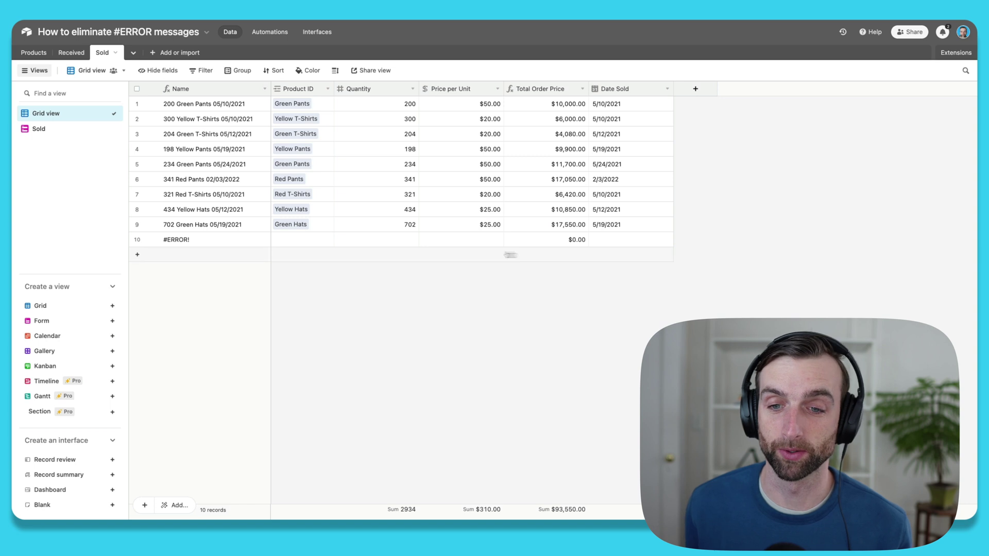
{"action": "left_click", "coordinate": [611, 240]}
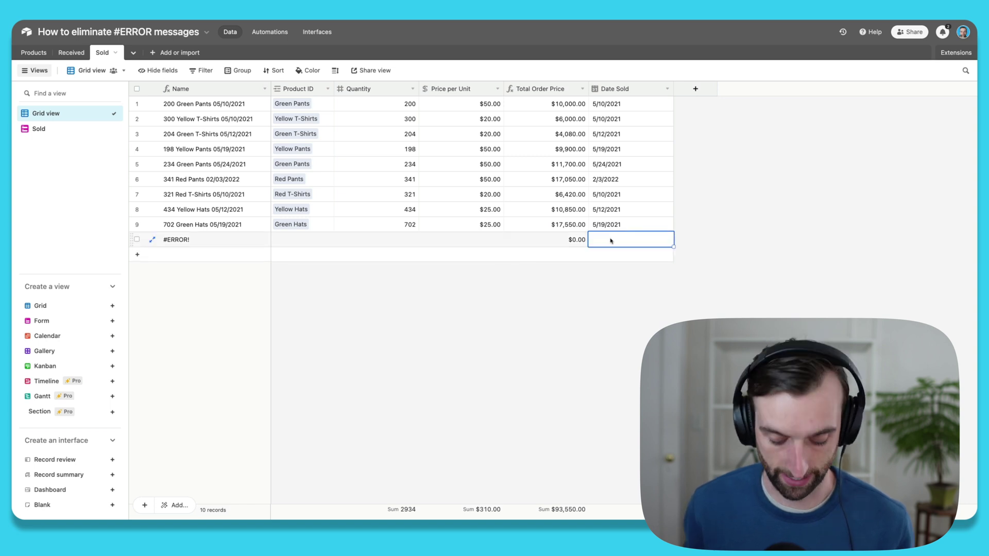
Step: Paste 1/16/2023 into row 10's Date Sold, then open the Name field's formula settings
{"action": "type", "text": "1/16/2023"}
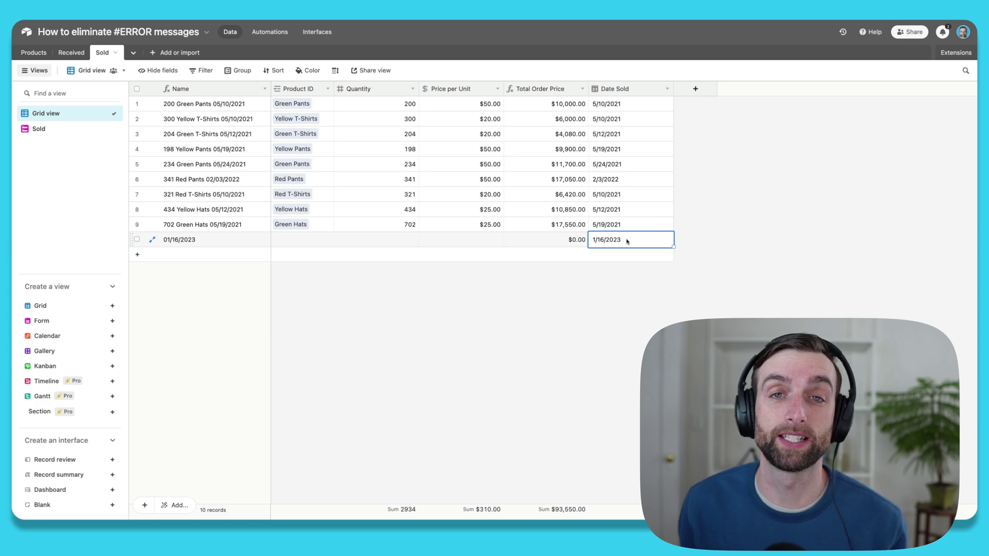
{"action": "double_click", "coordinate": [216, 89]}
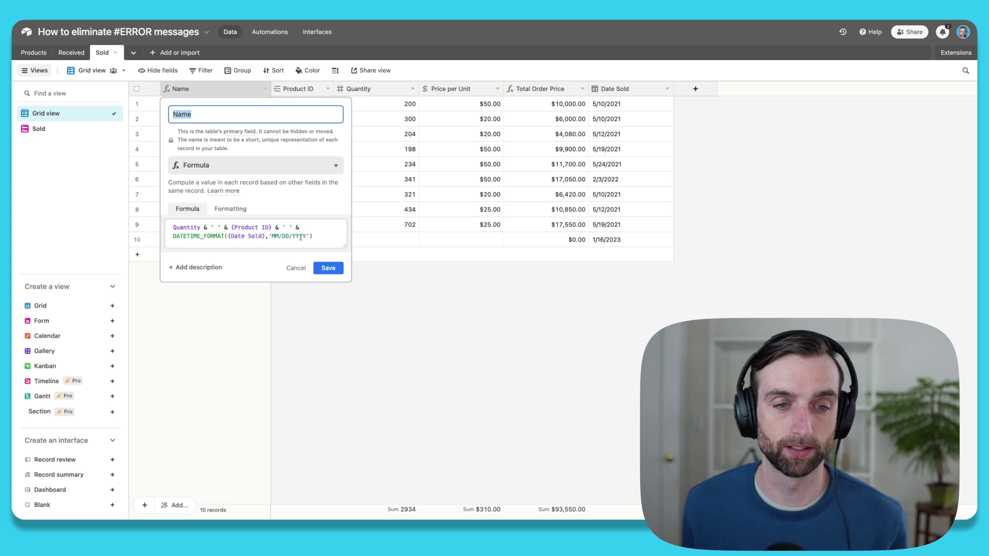
Step: Change the formula's date part to IF({Date Sold}, DATETIME_FORMAT(...), '') so blank dates yield an empty string
{"action": "left_click", "coordinate": [173, 235]}
{"action": "type", "text": "If("}
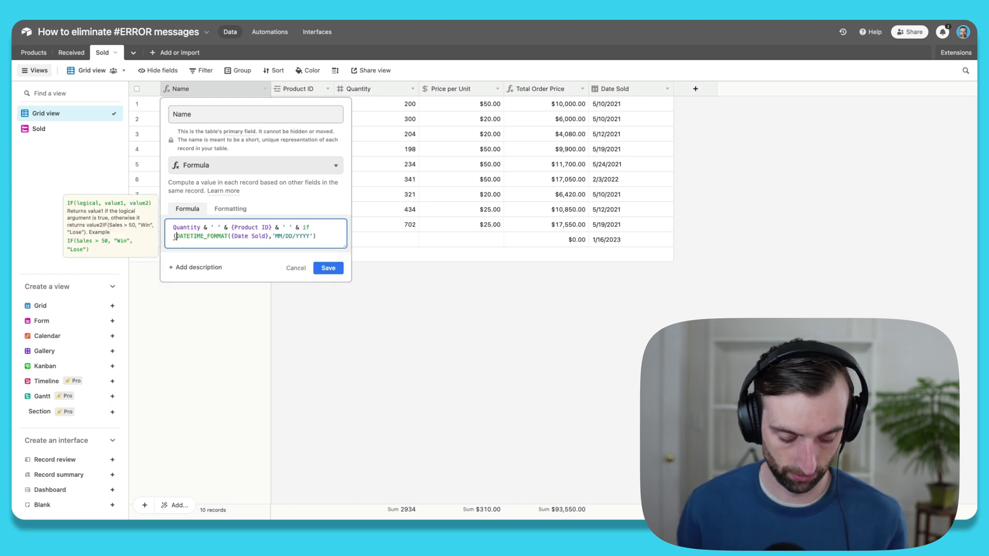
{"action": "type", "text": "date"}
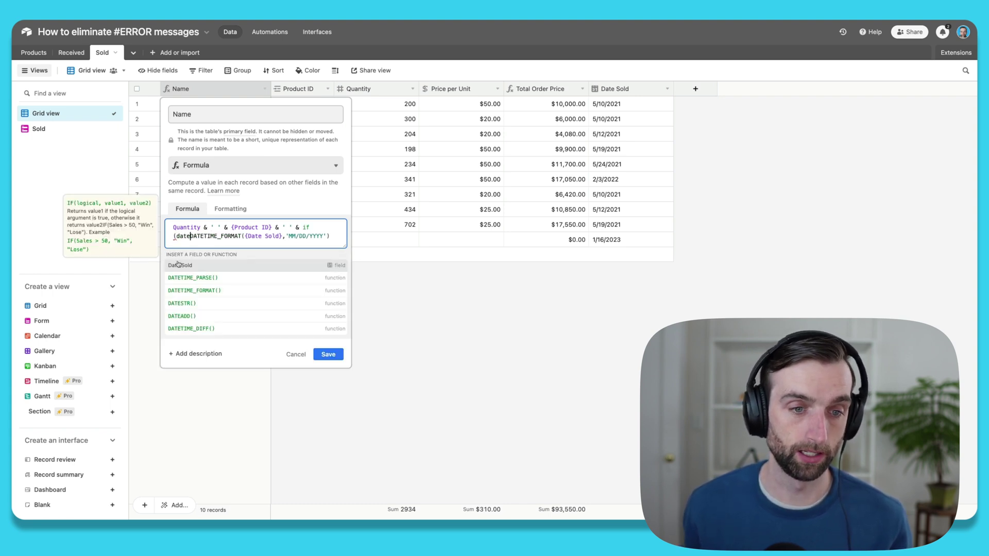
{"action": "left_click", "coordinate": [177, 265]}
{"action": "type", "text": ","}
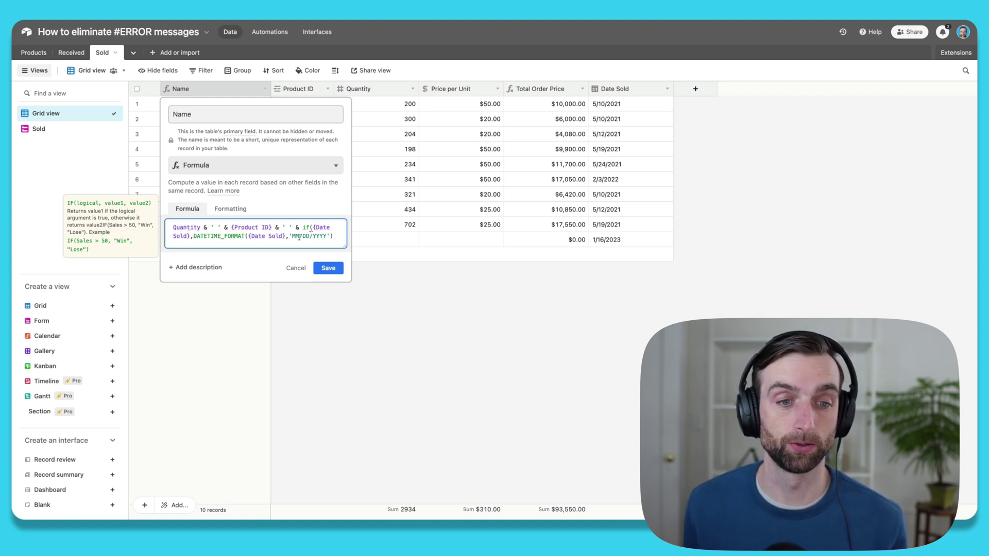
{"action": "type", "text": ","}
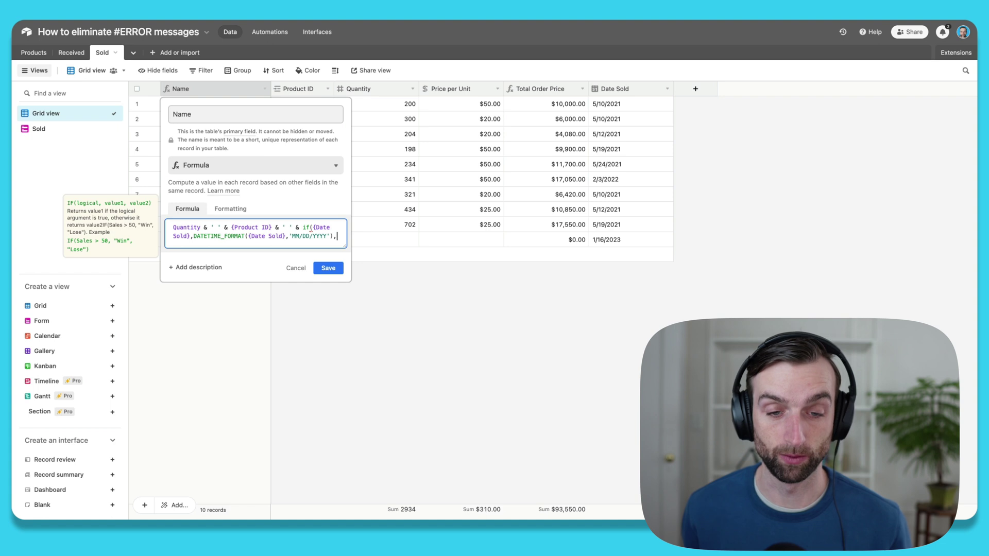
{"action": "type", "text": "''"}
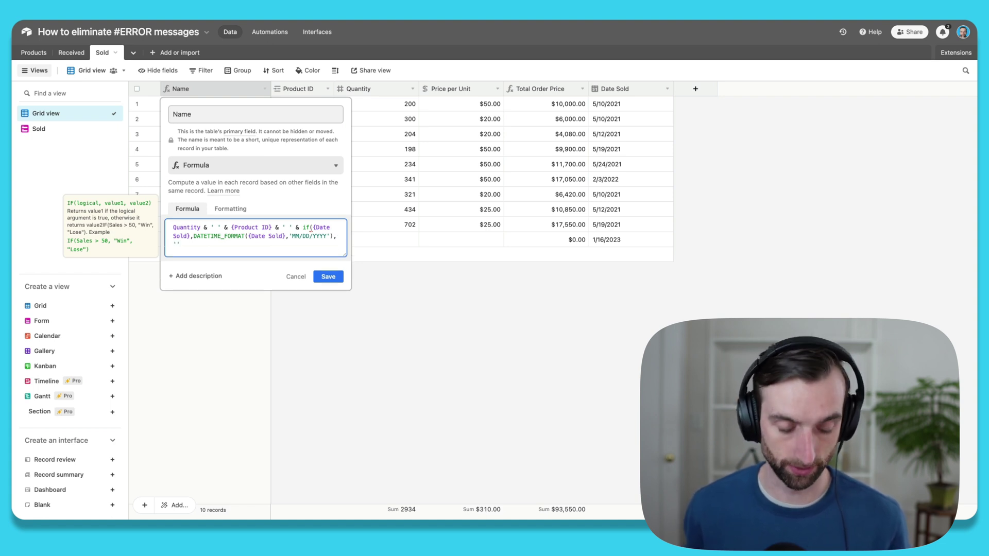
{"action": "type", "text": ")"}
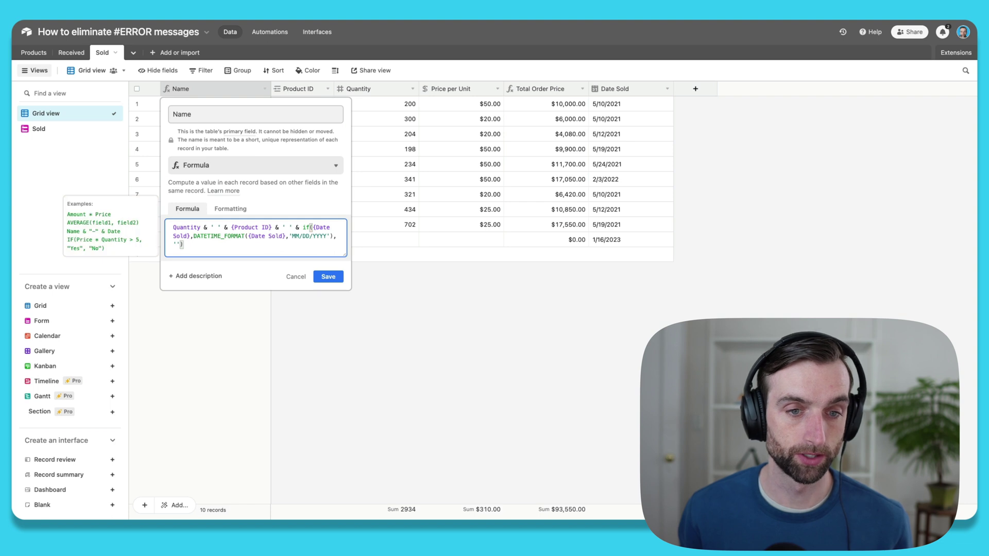
Step: Save and confirm the IF-wrapped Name formula, then clear row 10's Date Sold to test it
{"action": "left_click", "coordinate": [329, 276]}
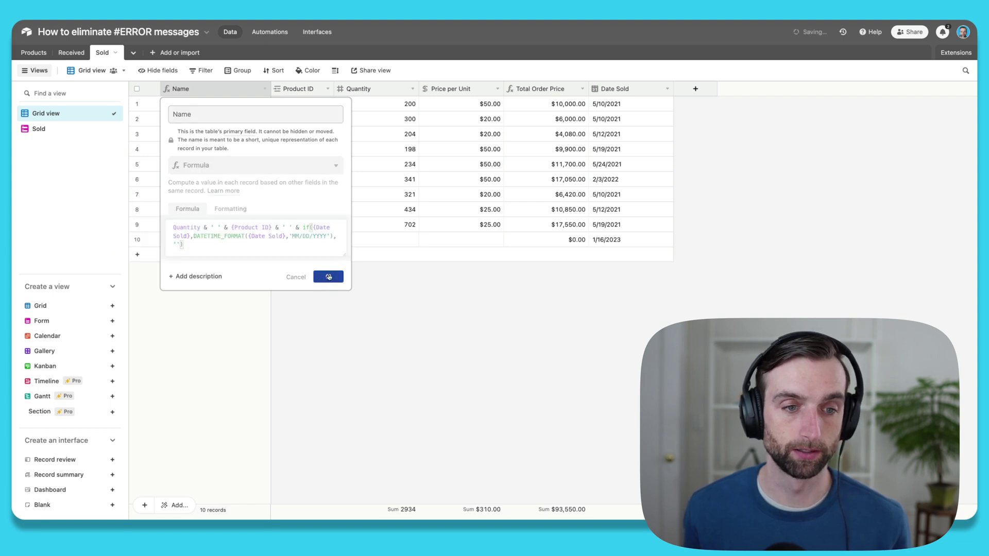
{"action": "left_click", "coordinate": [576, 334]}
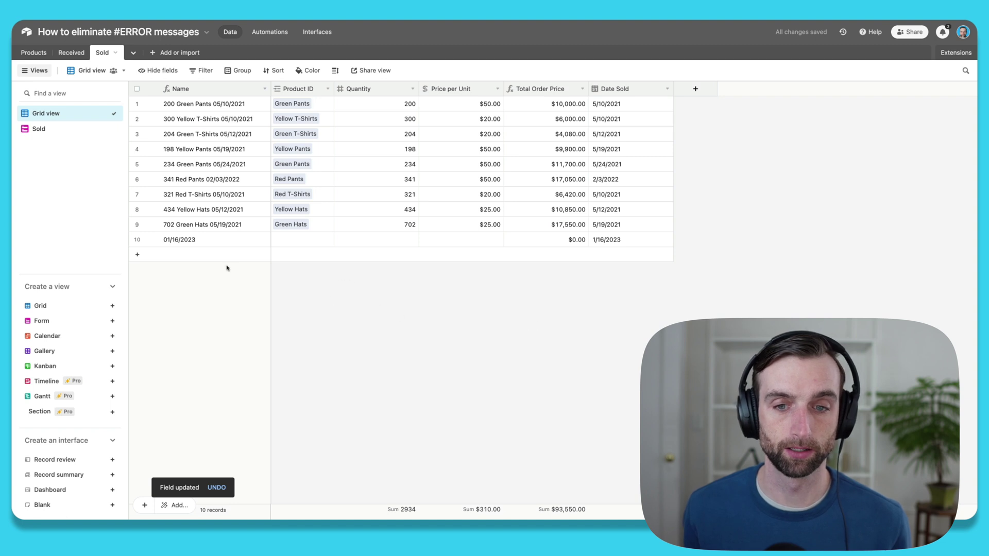
{"action": "left_click", "coordinate": [606, 241]}
{"action": "key", "text": "Delete"}
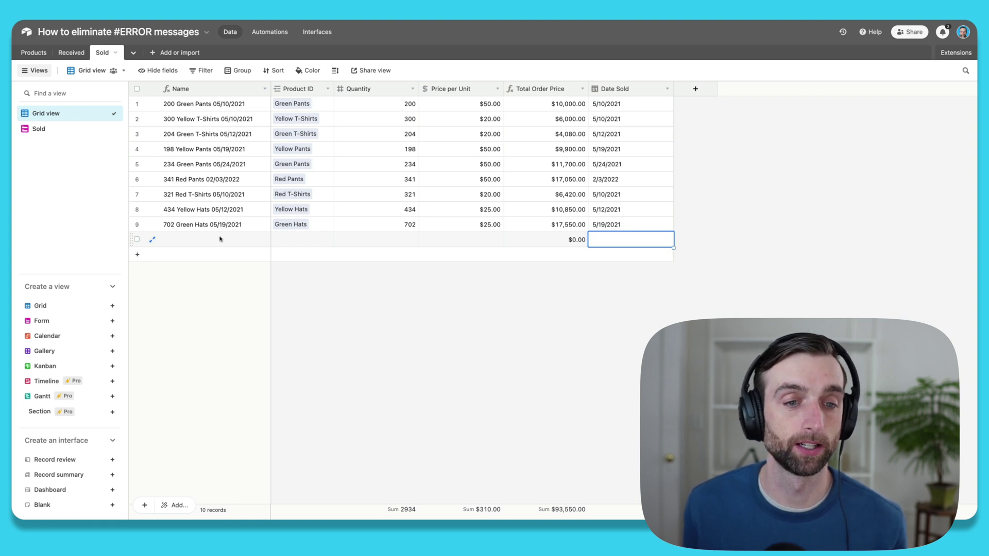
Step: Change the IF fallback to 'Missing Date' in the Name formula and save the change
{"action": "double_click", "coordinate": [195, 89]}
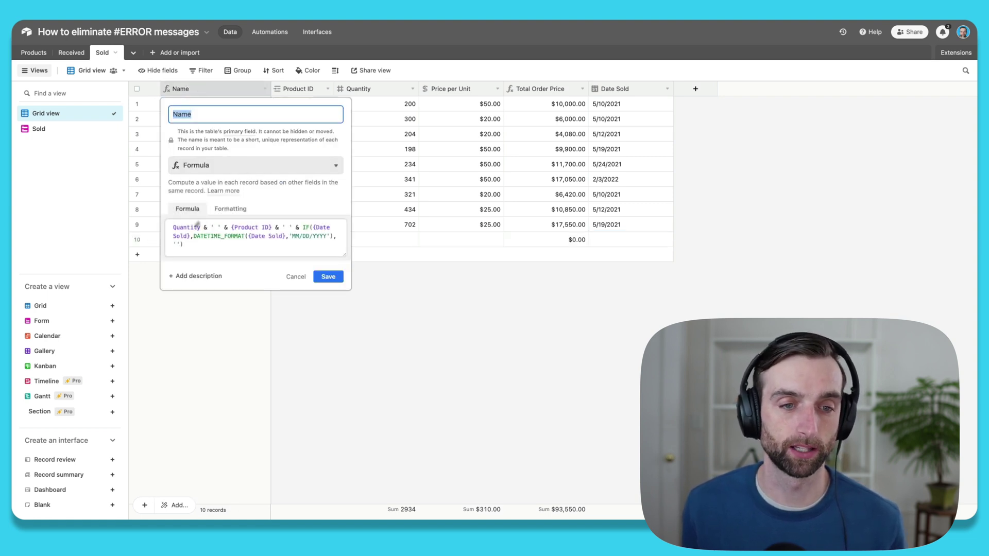
{"action": "left_click", "coordinate": [175, 245]}
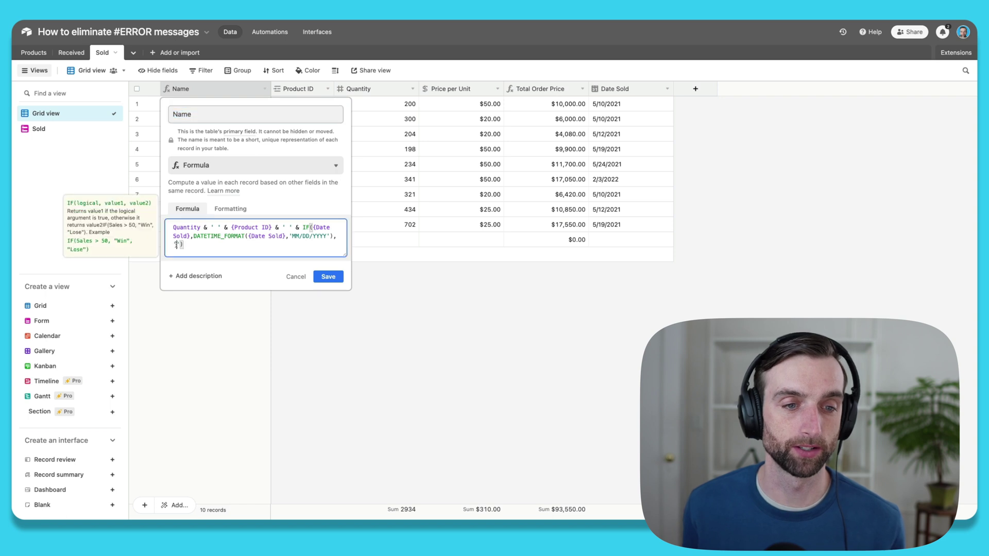
{"action": "type", "text": "'Missing Date"}
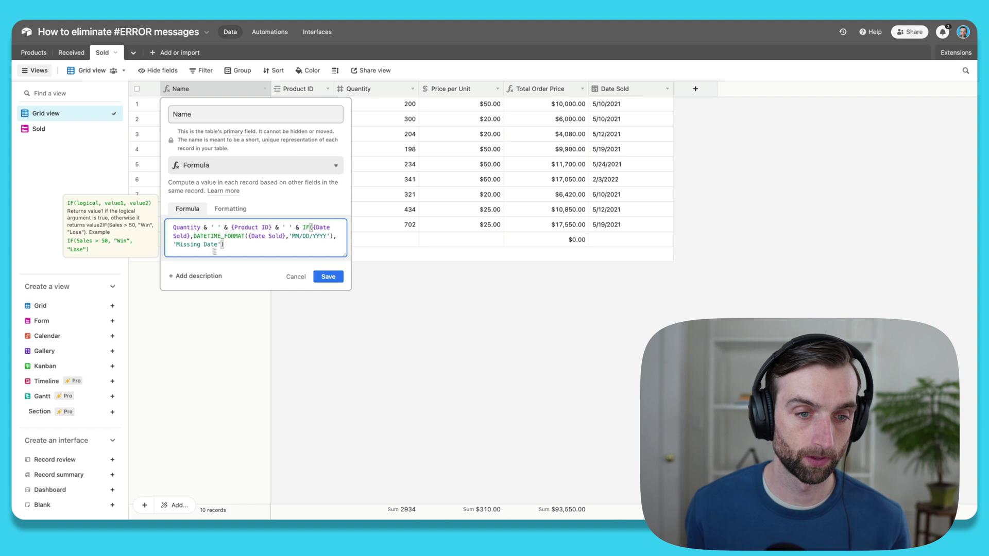
{"action": "left_click", "coordinate": [327, 277]}
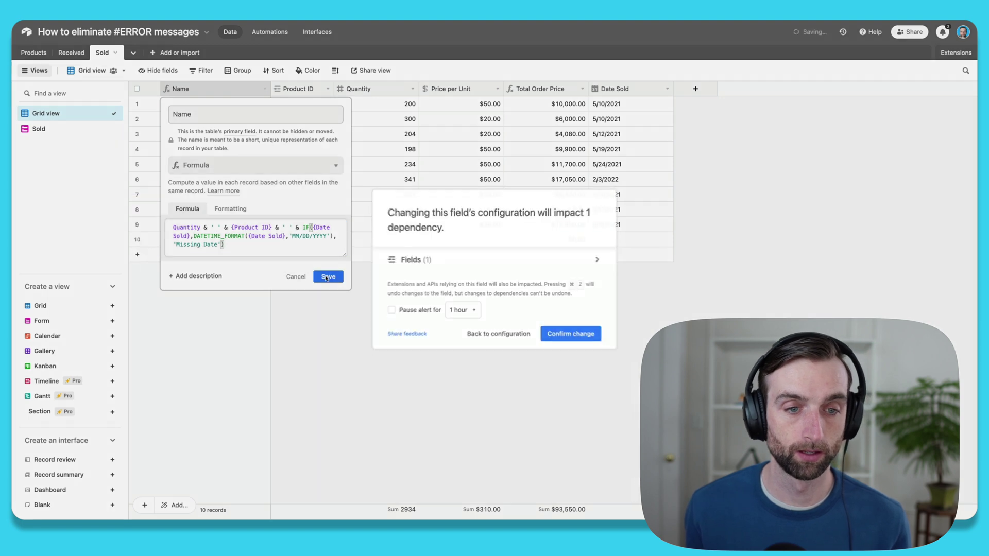
{"action": "left_click", "coordinate": [571, 337]}
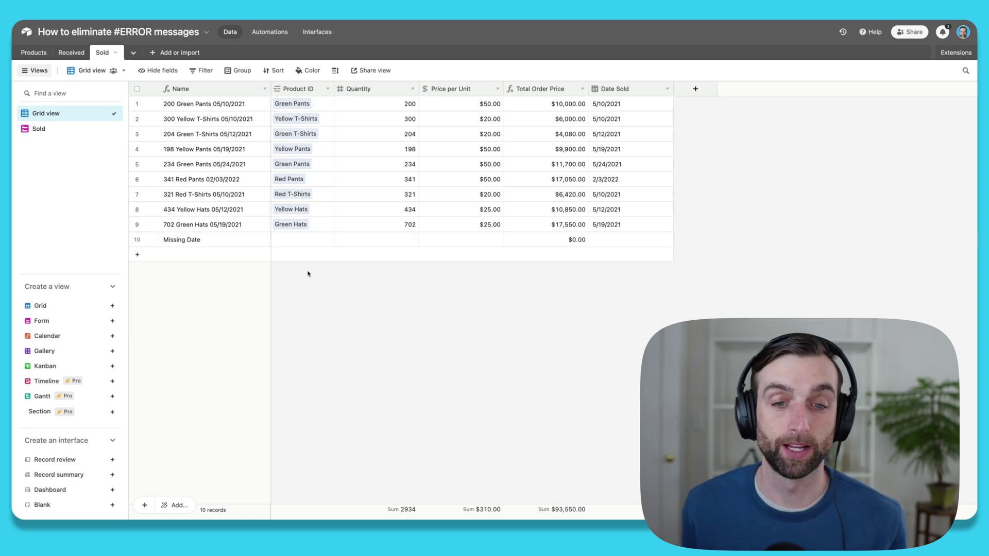
Step: Fill row 10 with Yellow T-Shirts, quantity 5, price 20 and Date Sold 1/16/2023
{"action": "left_click", "coordinate": [308, 239]}
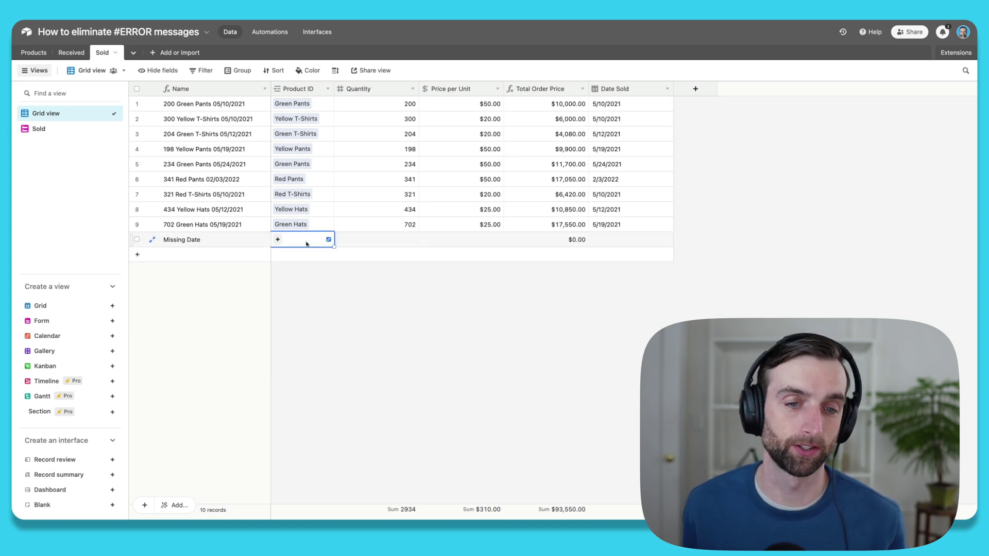
{"action": "left_click", "coordinate": [280, 241]}
{"action": "left_click", "coordinate": [219, 205]}
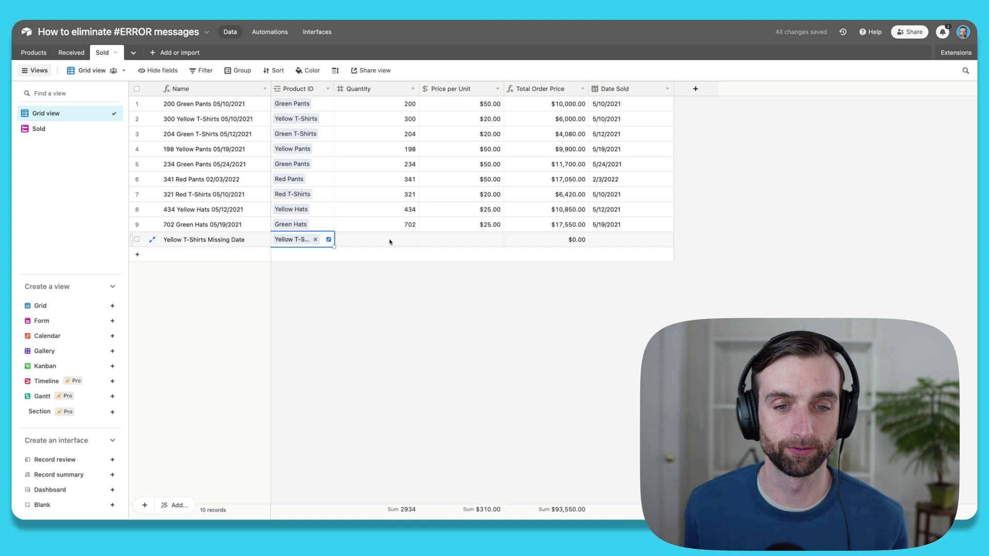
{"action": "left_click", "coordinate": [390, 240]}
{"action": "type", "text": "5"}
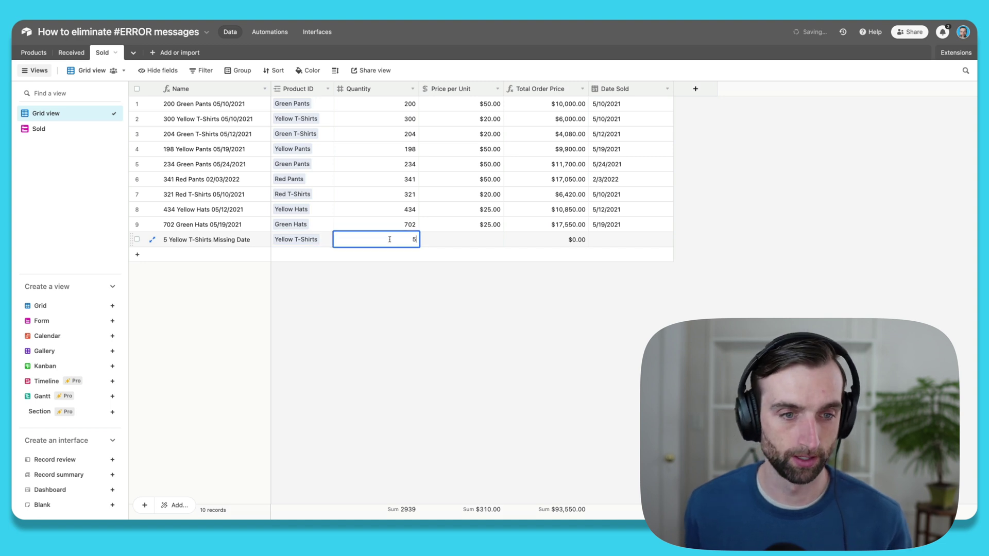
{"action": "left_click", "coordinate": [454, 243]}
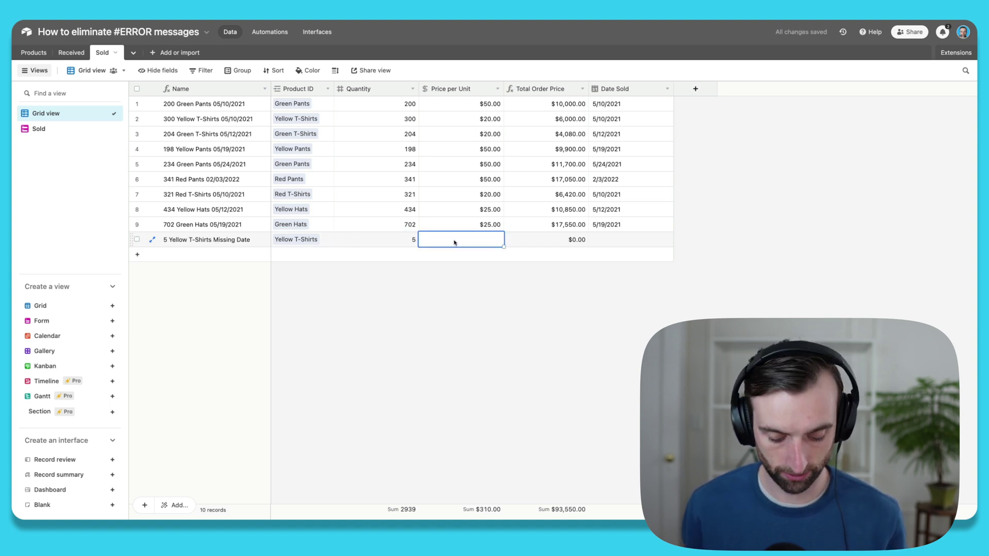
{"action": "type", "text": "20"}
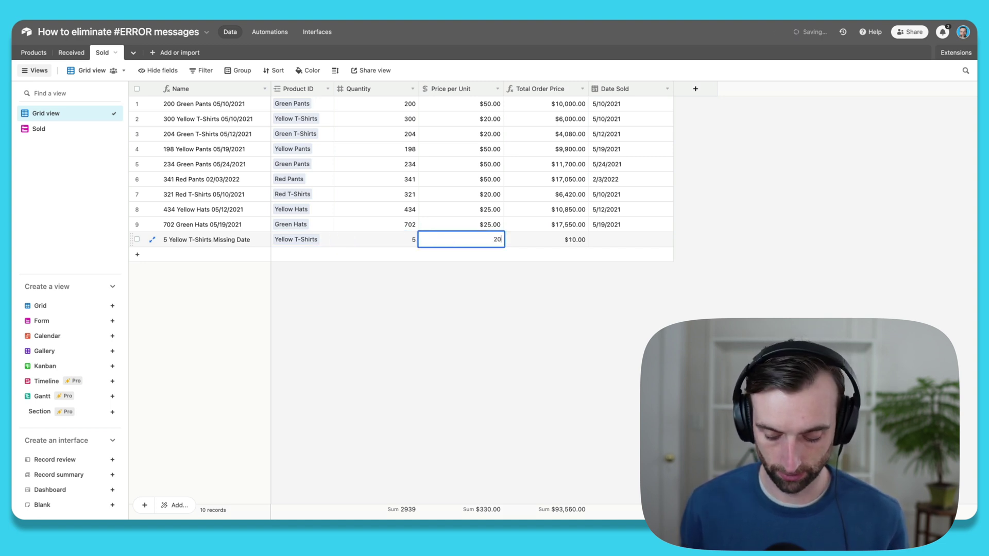
{"action": "left_click", "coordinate": [608, 241]}
{"action": "type", "text": "1/16/2023"}
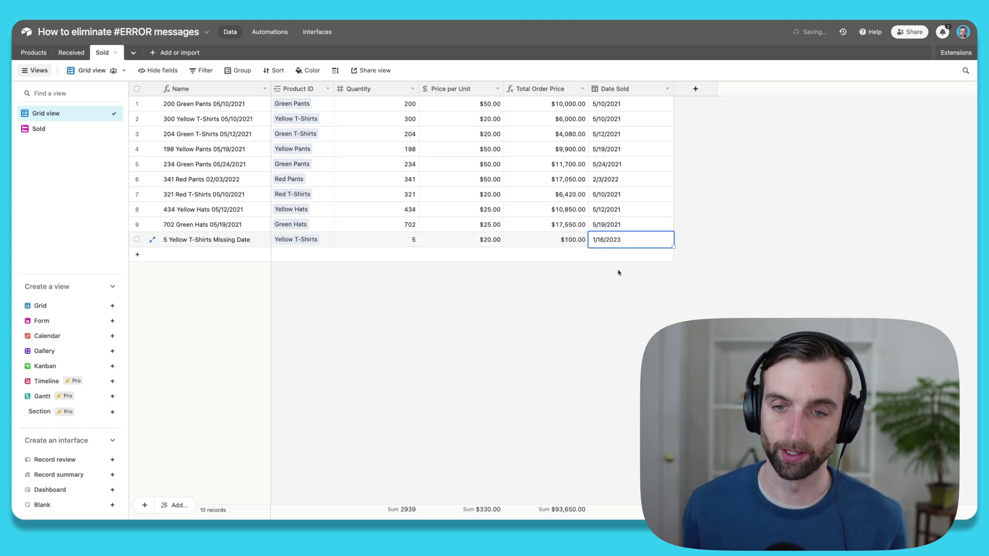
{"action": "left_click", "coordinate": [618, 272]}
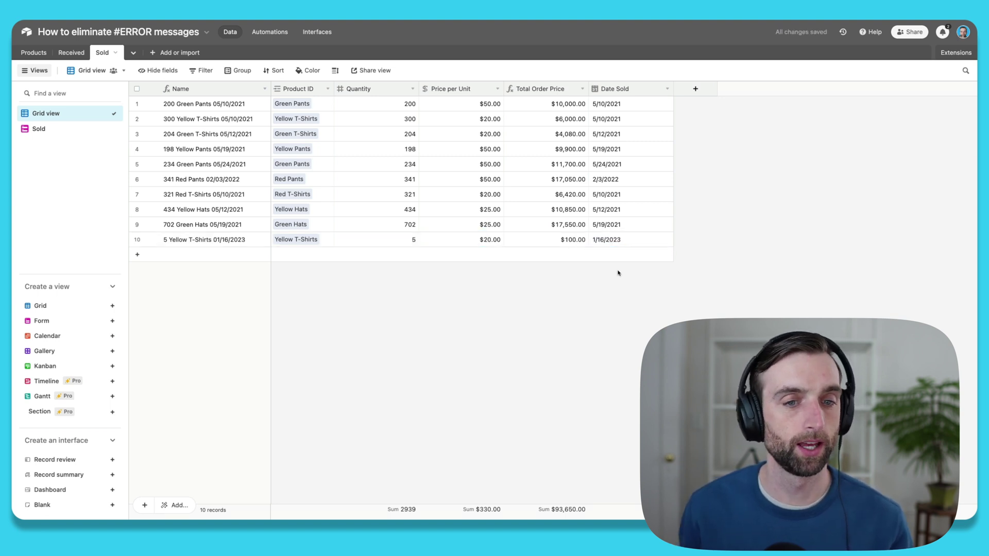